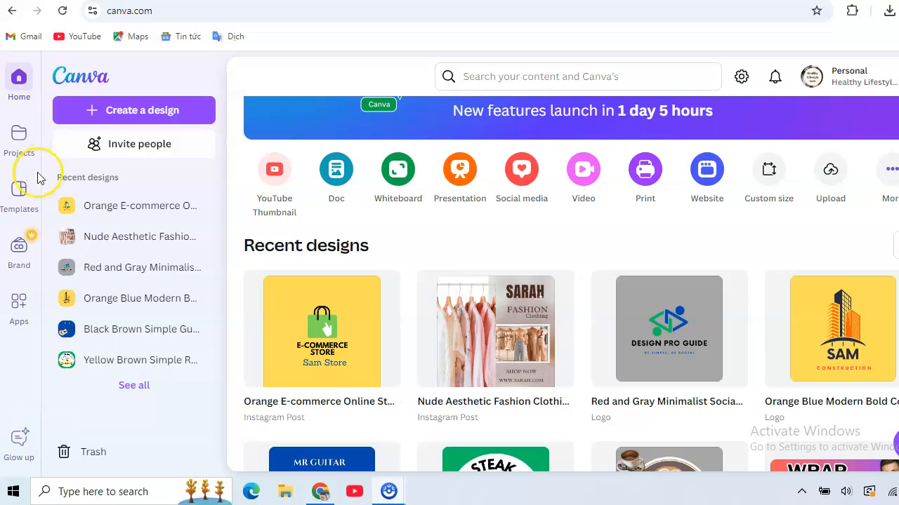
- Search the template library for "logo for bakery"
left_click(21, 200)
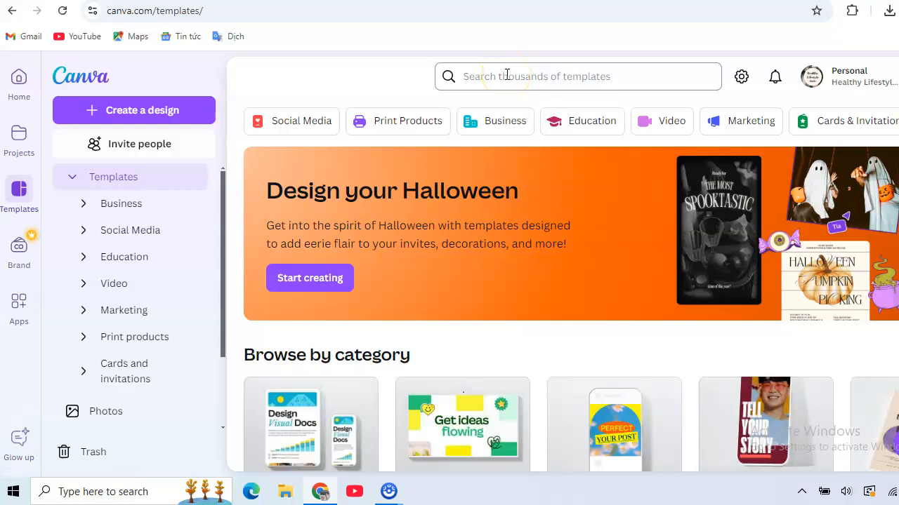
left_click(505, 76)
type("lo")
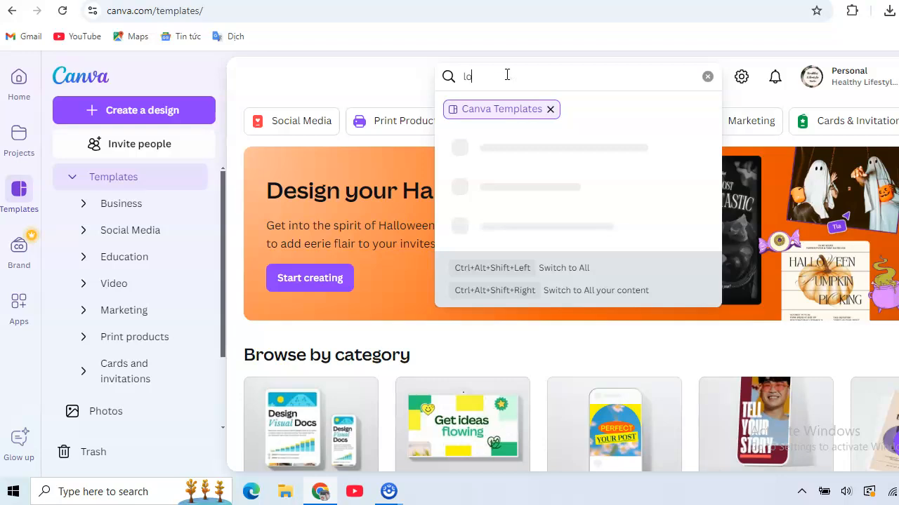
type("go for")
left_click(559, 150)
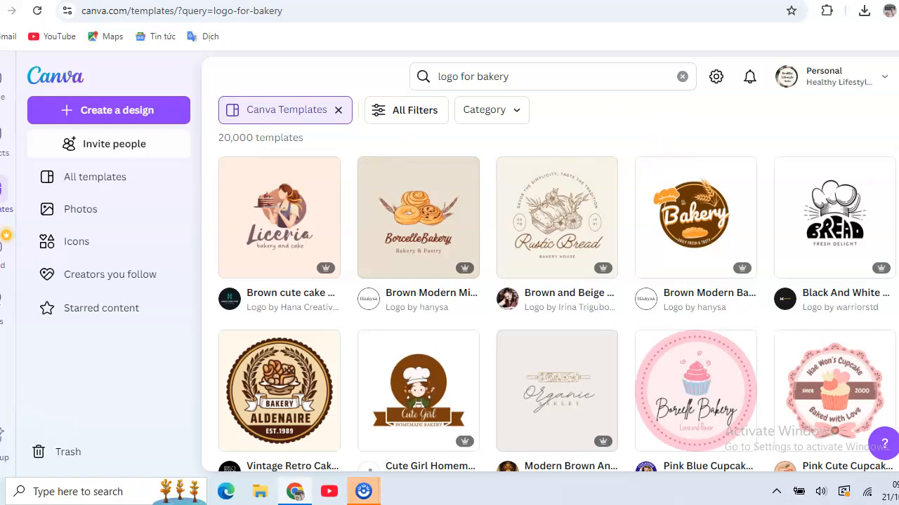
- Look through the bakery logo templates in the search results to compare the available designs
scroll(551, 284, "down", 1)
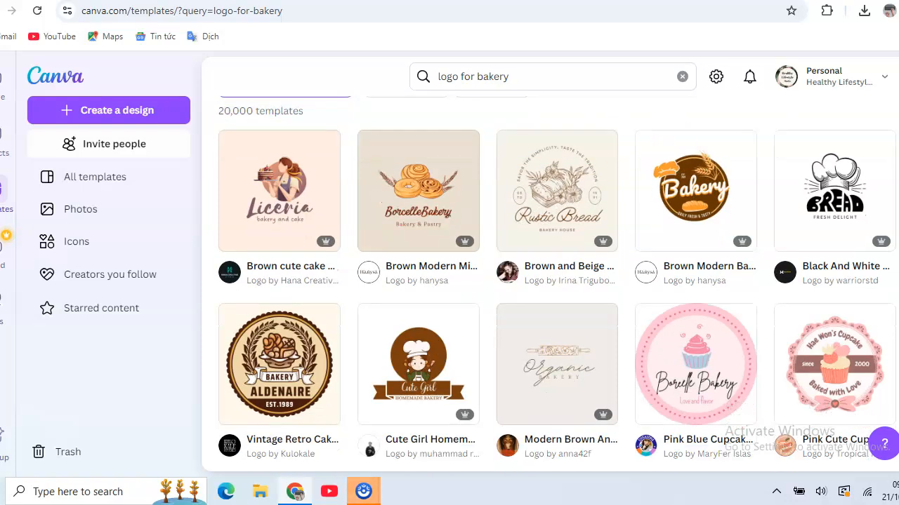
scroll(557, 284, "down", 3)
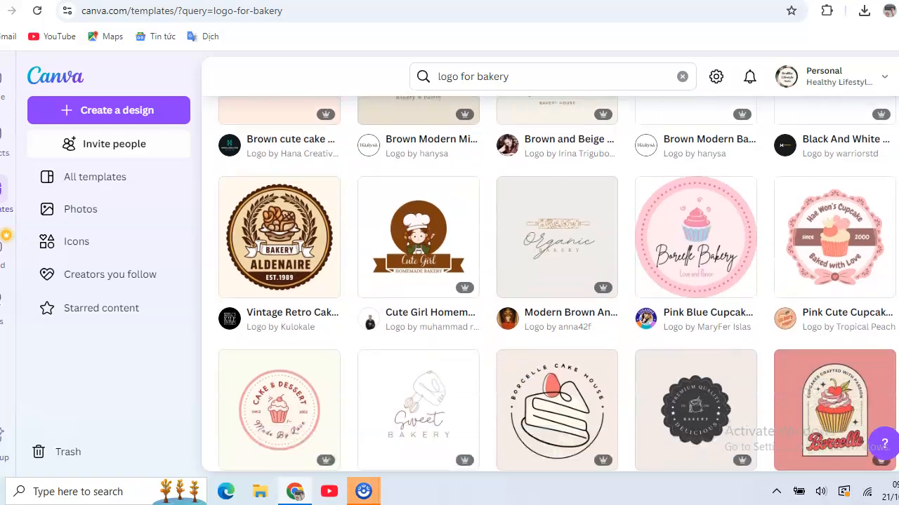
scroll(551, 284, "down", 1)
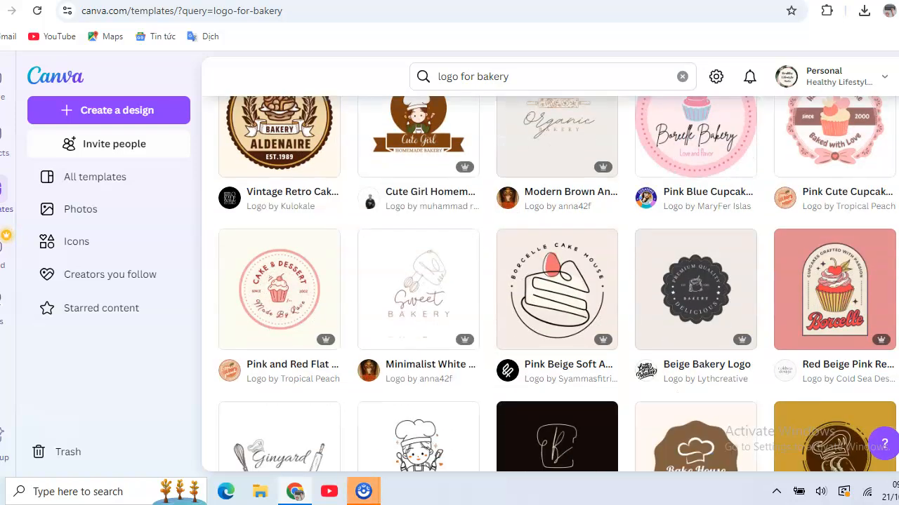
scroll(551, 284, "up", 2)
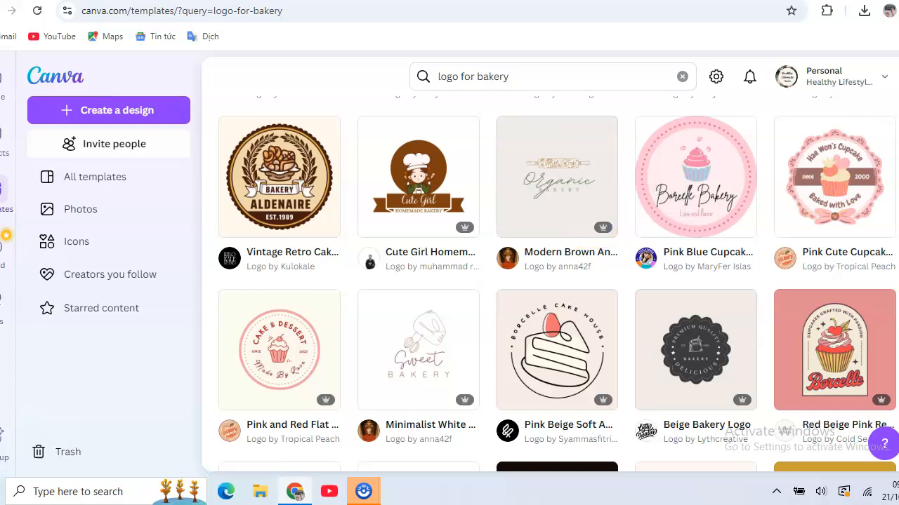
scroll(549, 284, "down", 3)
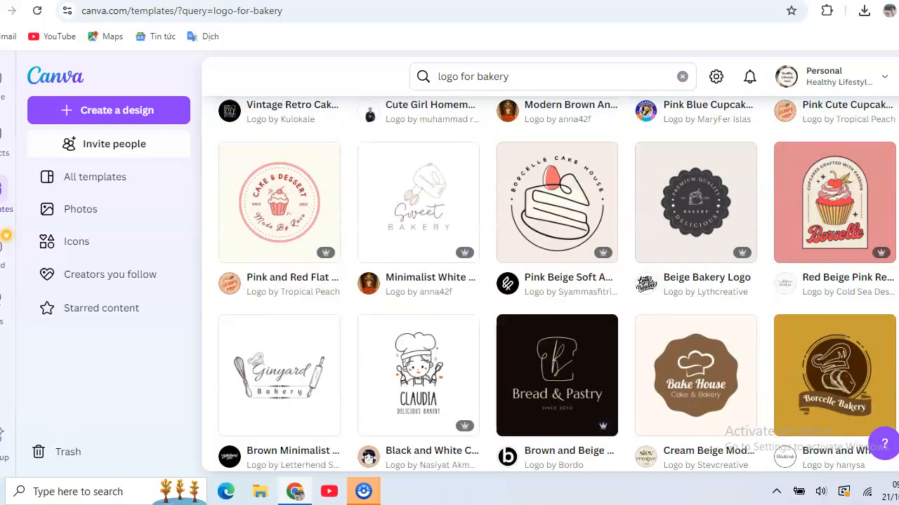
scroll(550, 283, "down", 2)
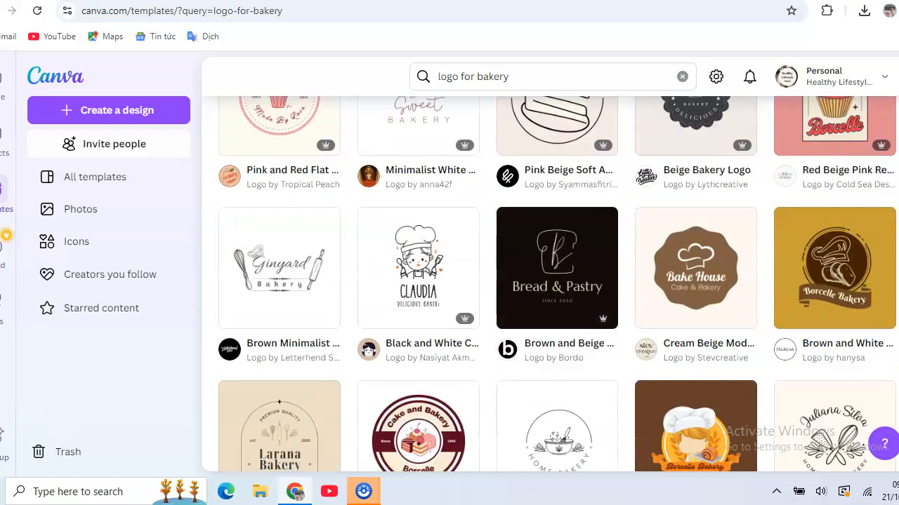
scroll(549, 283, "down", 1)
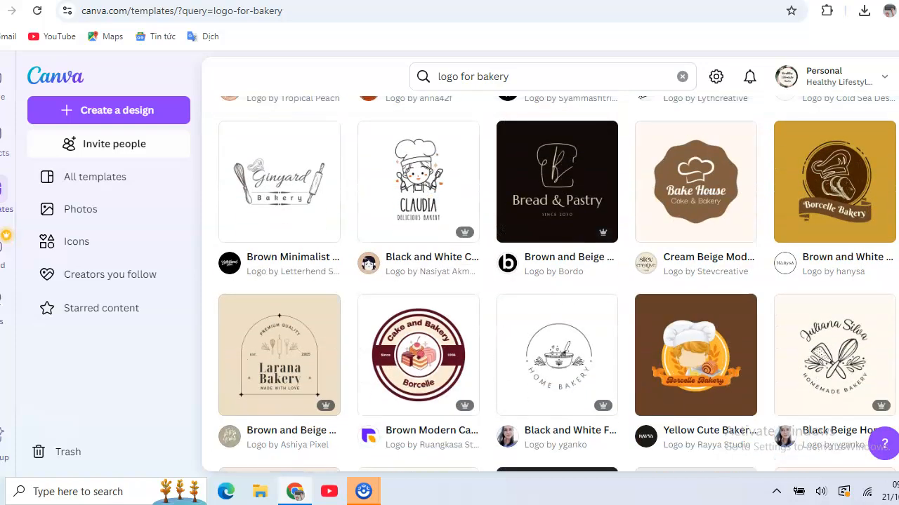
scroll(549, 283, "down", 3)
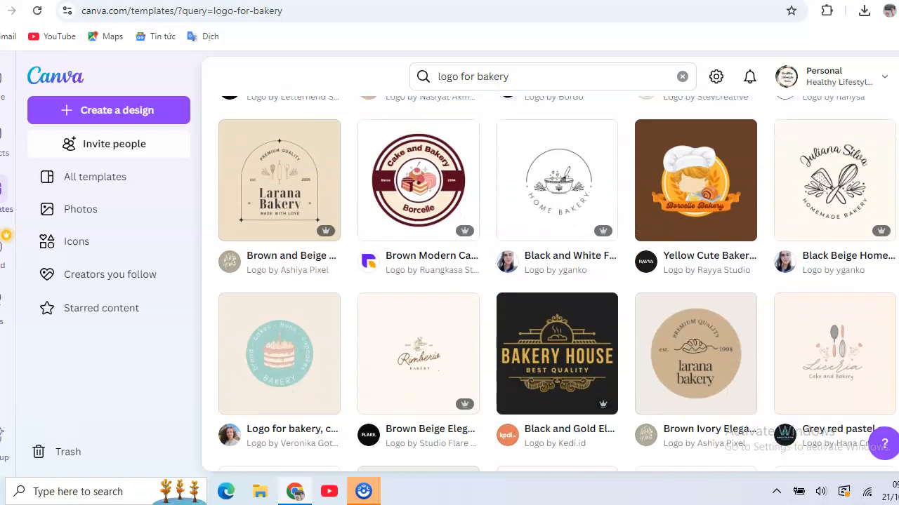
scroll(550, 284, "down", 1)
scroll(549, 284, "down", 1)
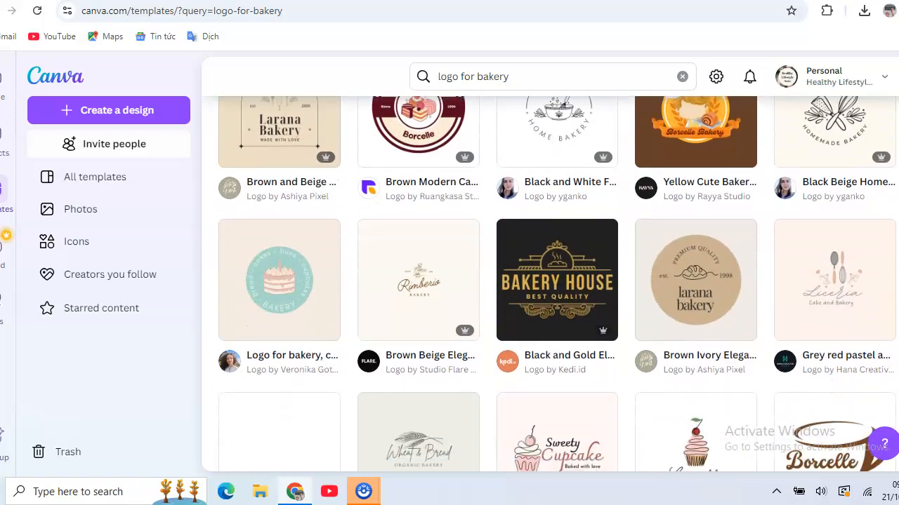
scroll(549, 283, "down", 3)
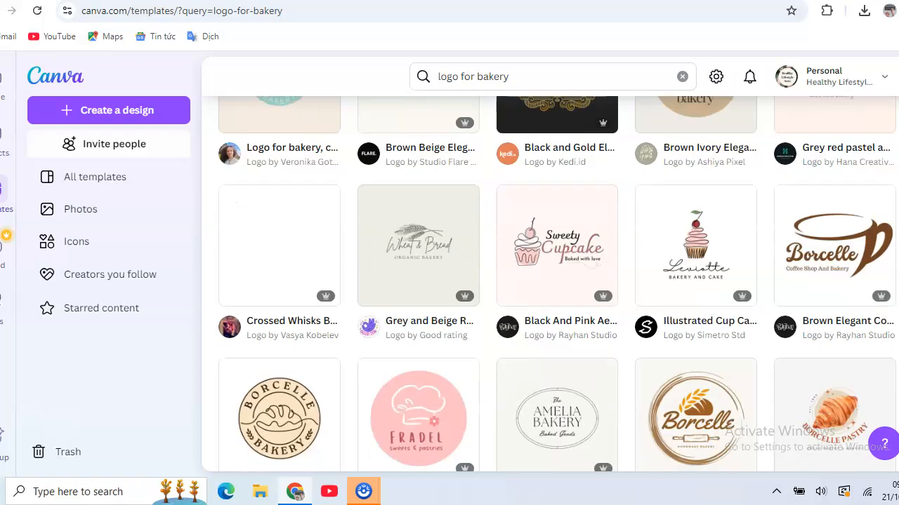
scroll(549, 284, "down", 1)
scroll(550, 284, "down", 2)
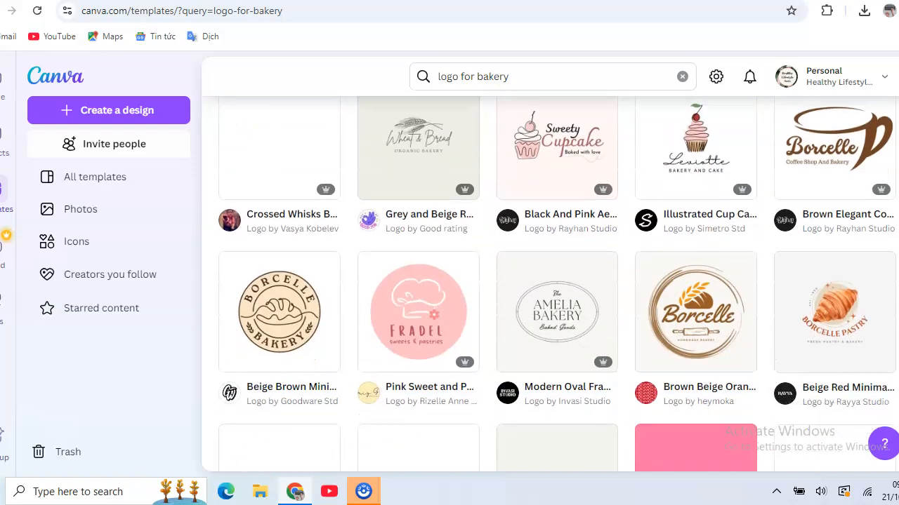
scroll(549, 284, "down", 1)
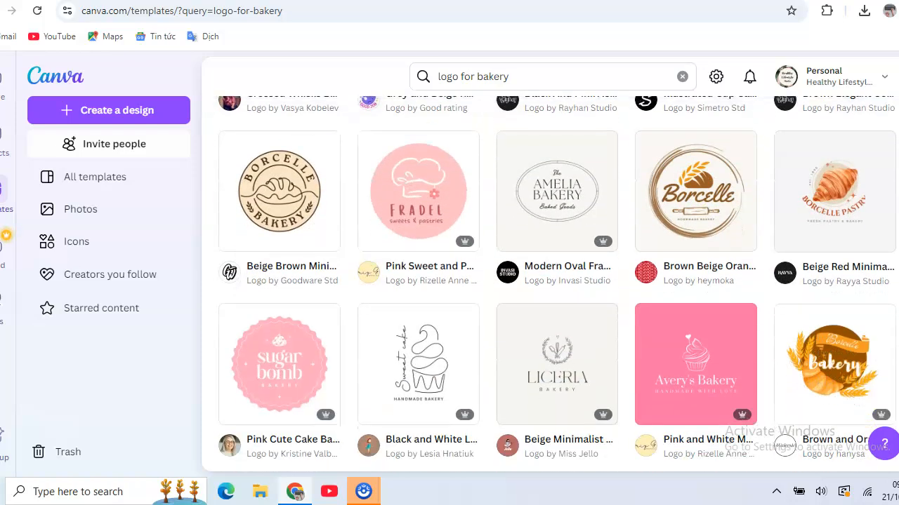
scroll(550, 284, "up", 3)
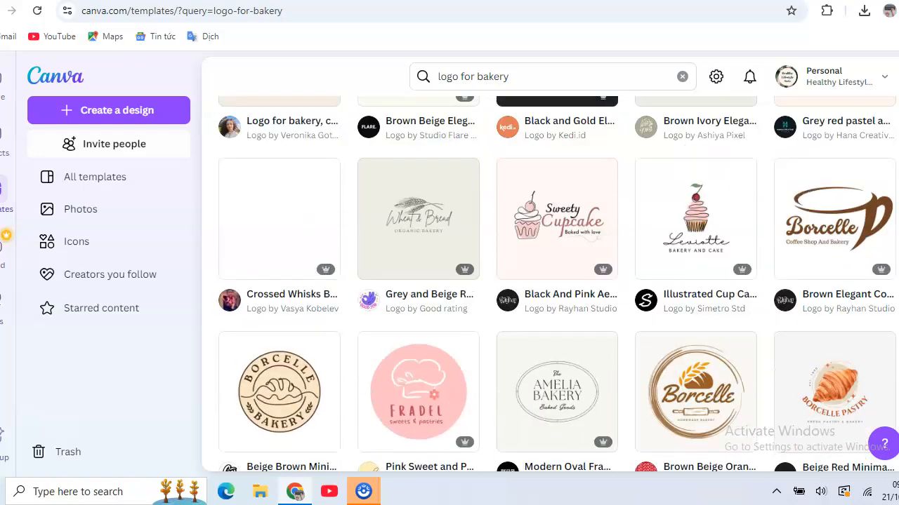
scroll(556, 281, "up", 4)
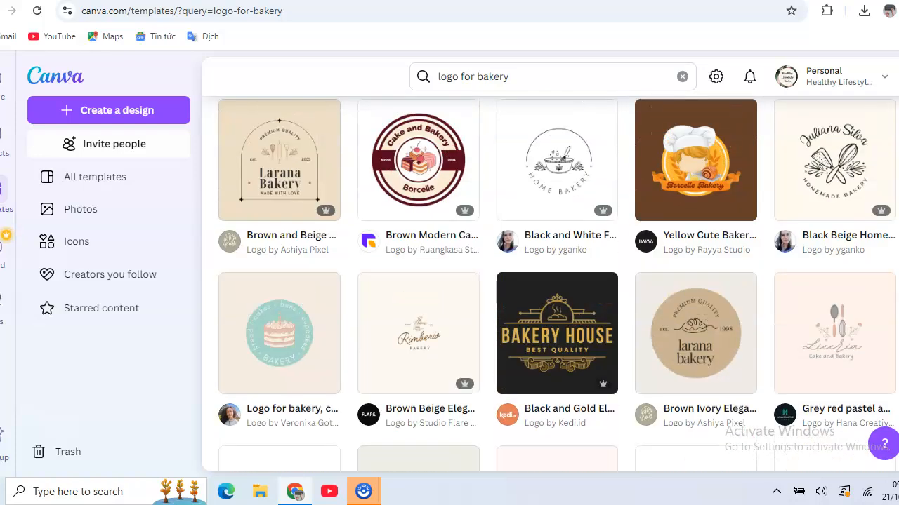
scroll(550, 283, "up", 5)
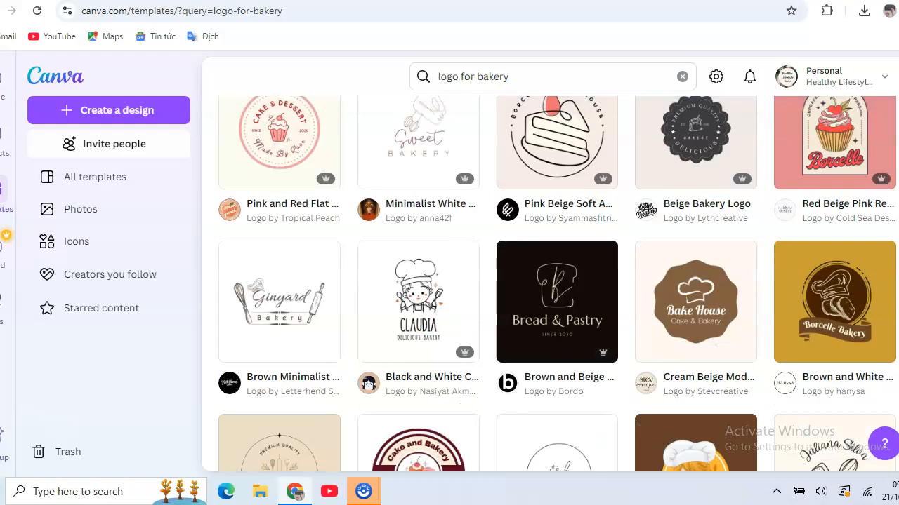
scroll(550, 284, "up", 4)
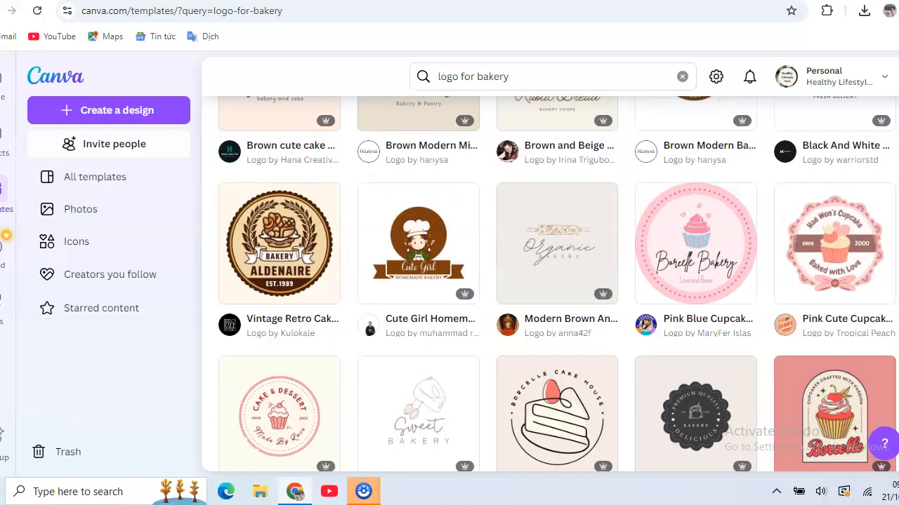
scroll(556, 281, "up", 2)
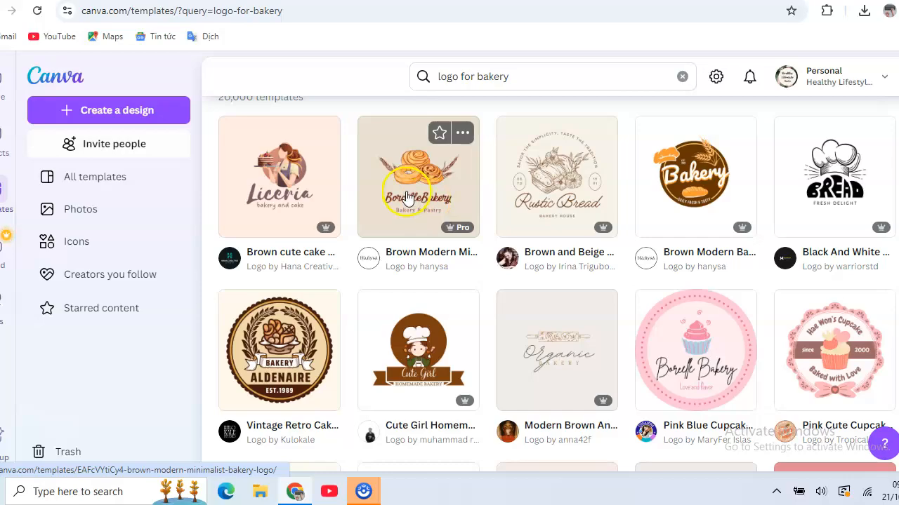
- Open the Brown Modern Minimalist Bakery Logo template for customization
left_click(406, 196)
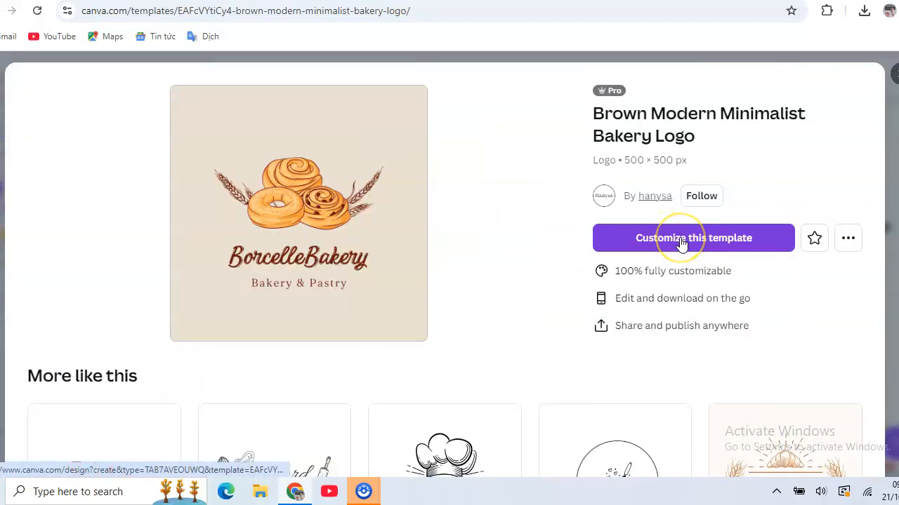
left_click(681, 240)
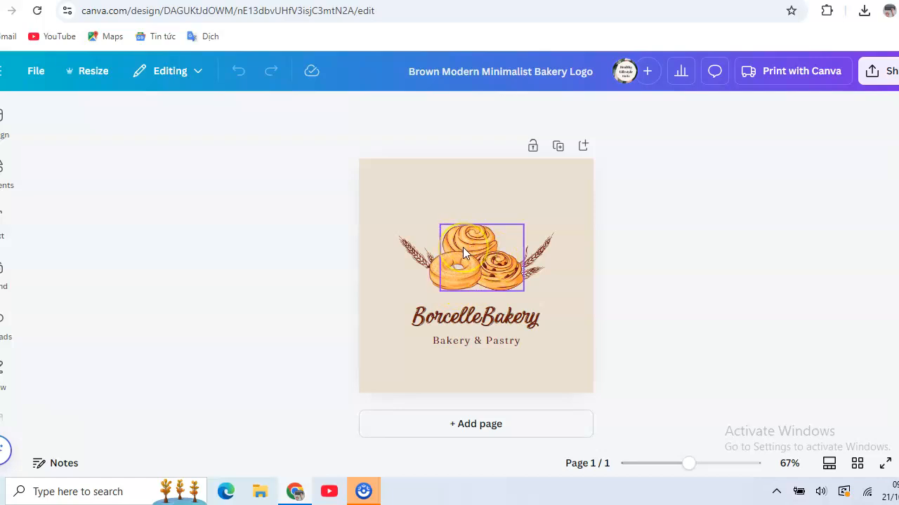
- Delete the cinnamon rolls, the donut and the wheat illustration from above the BorcelleBakery text
left_click(463, 247)
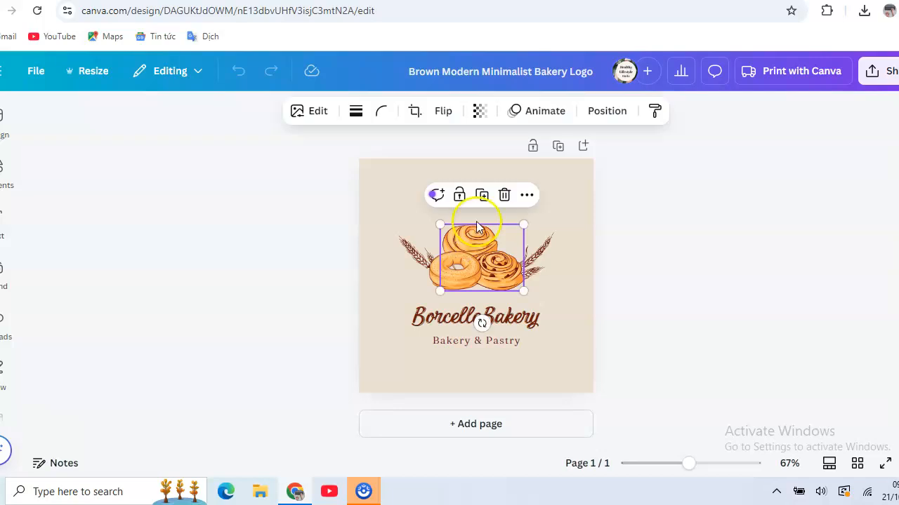
left_click(503, 196)
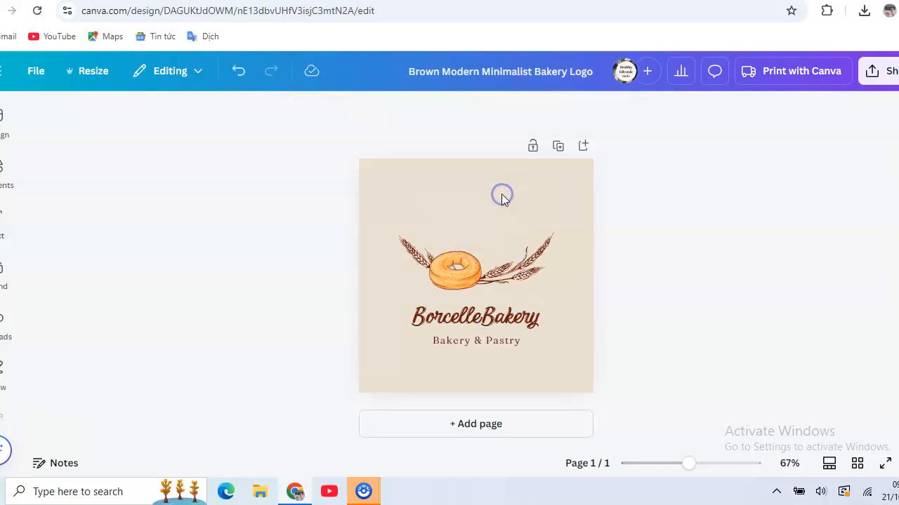
left_click(462, 275)
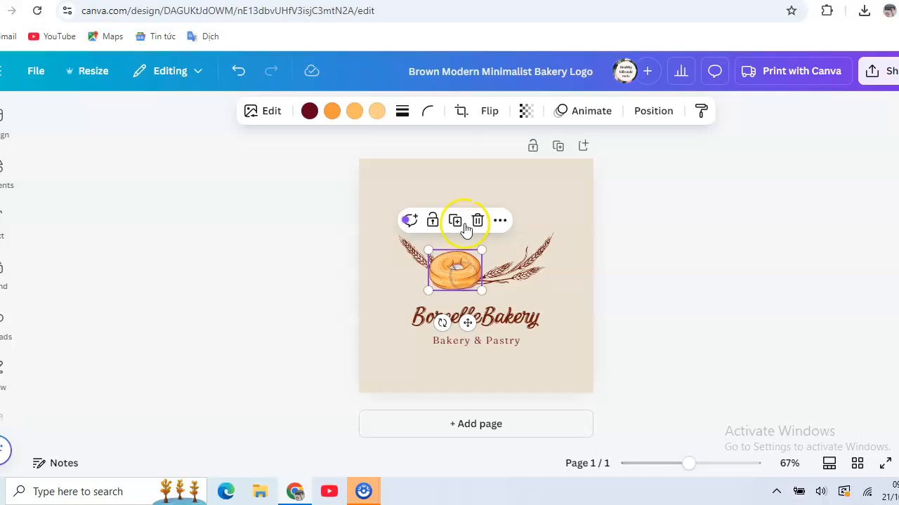
left_click(478, 221)
left_click(488, 272)
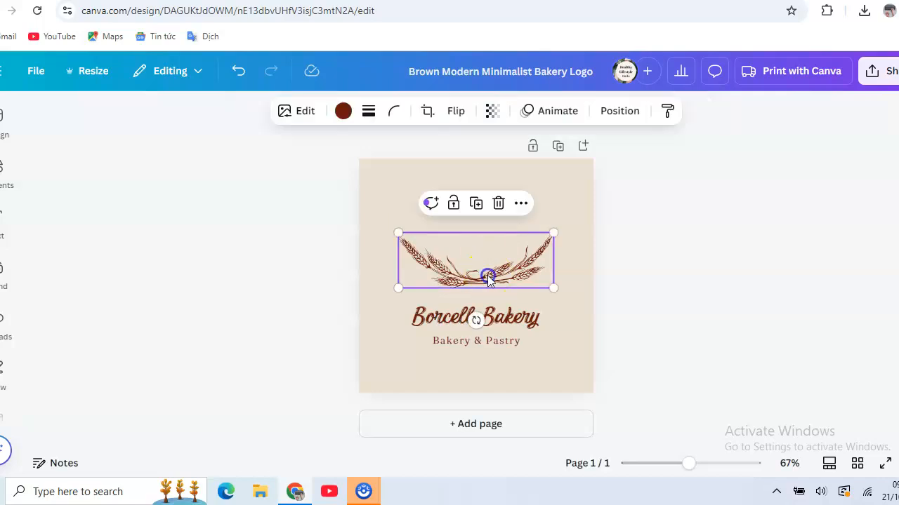
left_click(499, 203)
- Search the design elements for "bakery"
left_click(6, 181)
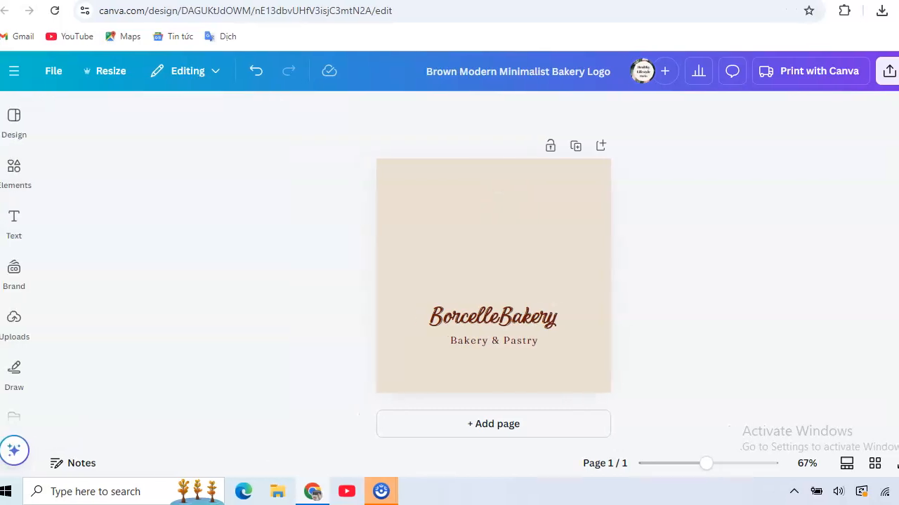
left_click(24, 179)
left_click(165, 117)
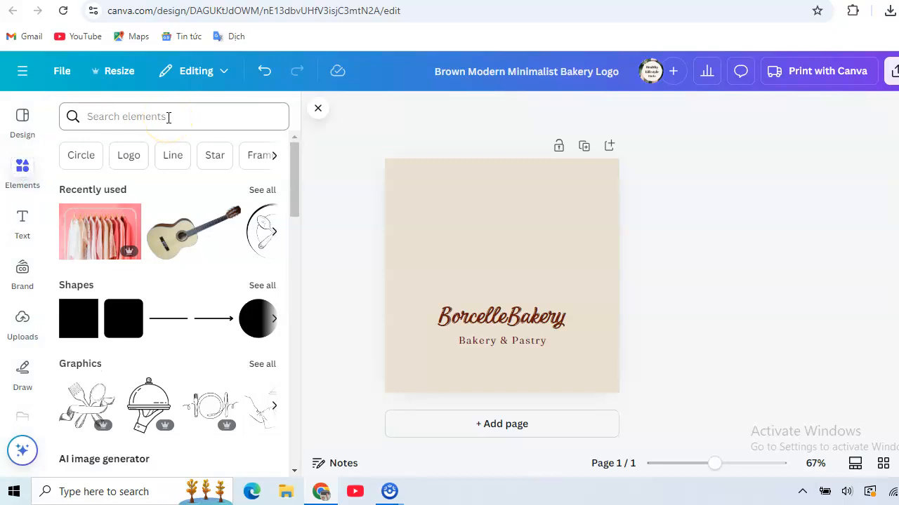
left_click(168, 118)
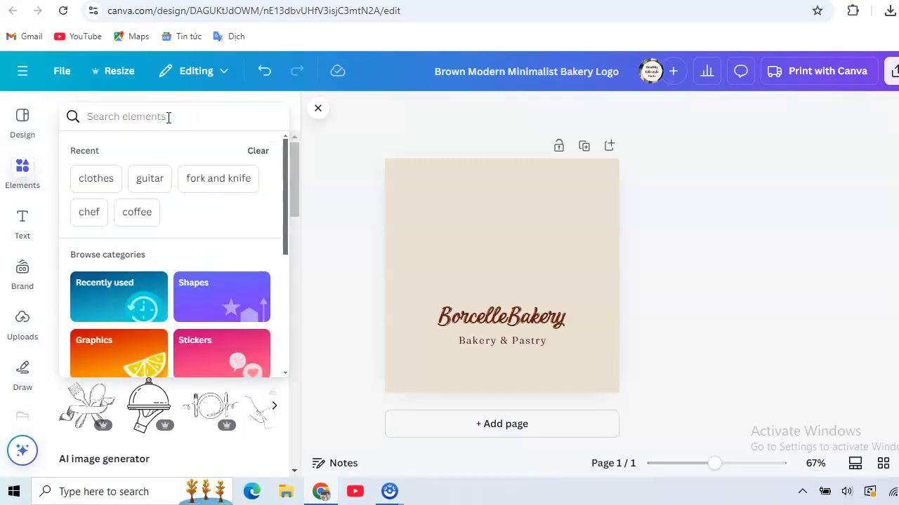
type("bakery")
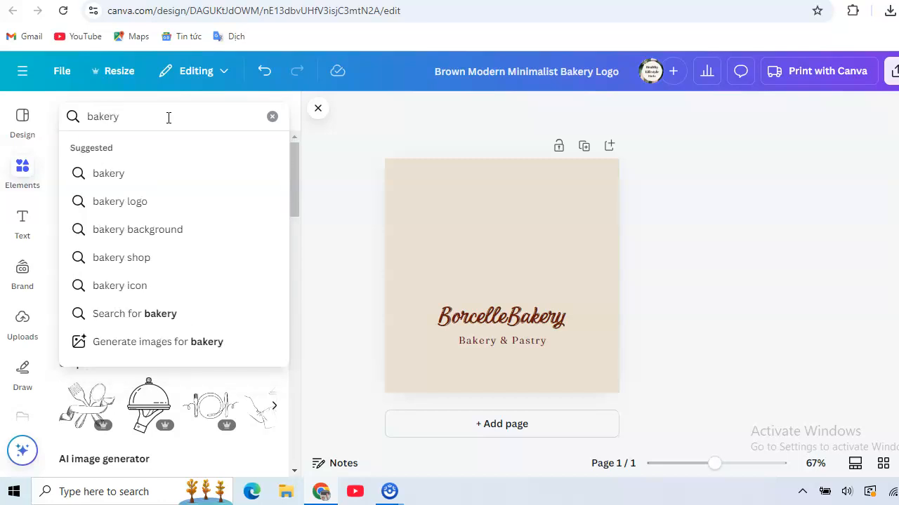
left_click(110, 174)
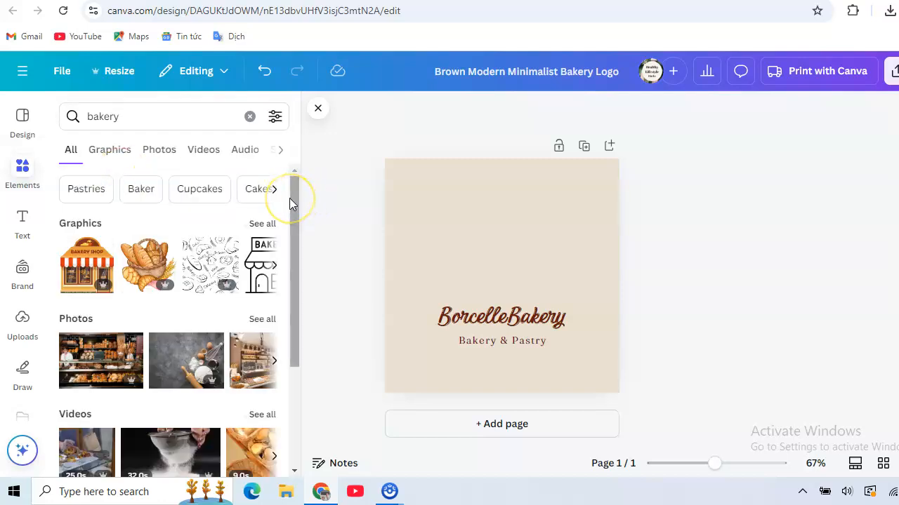
- Show all bakery graphics and add the bread basket with wheat to the logo
left_click_drag(297, 198, 297, 233)
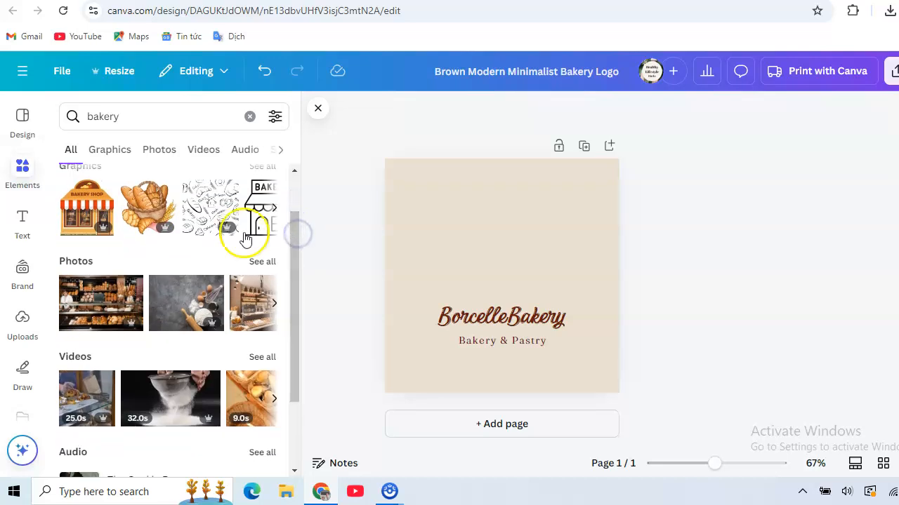
left_click_drag(294, 228, 295, 192)
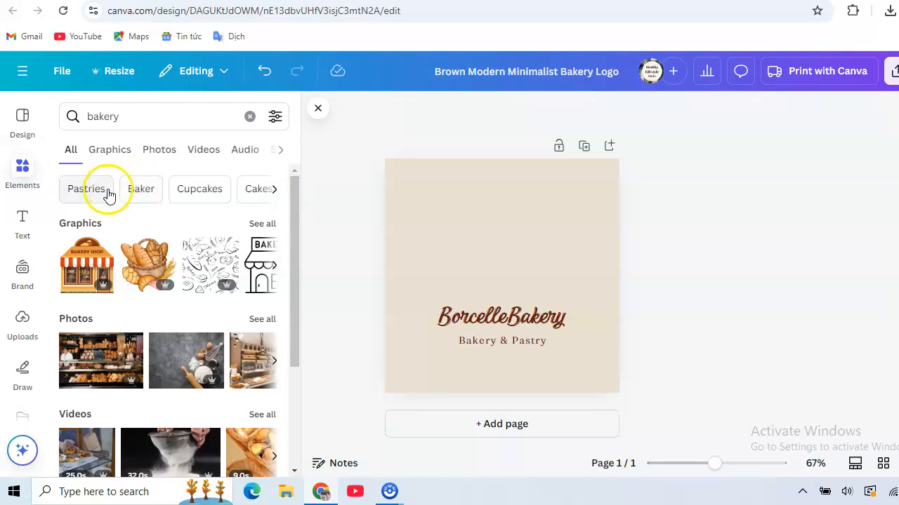
left_click(261, 227)
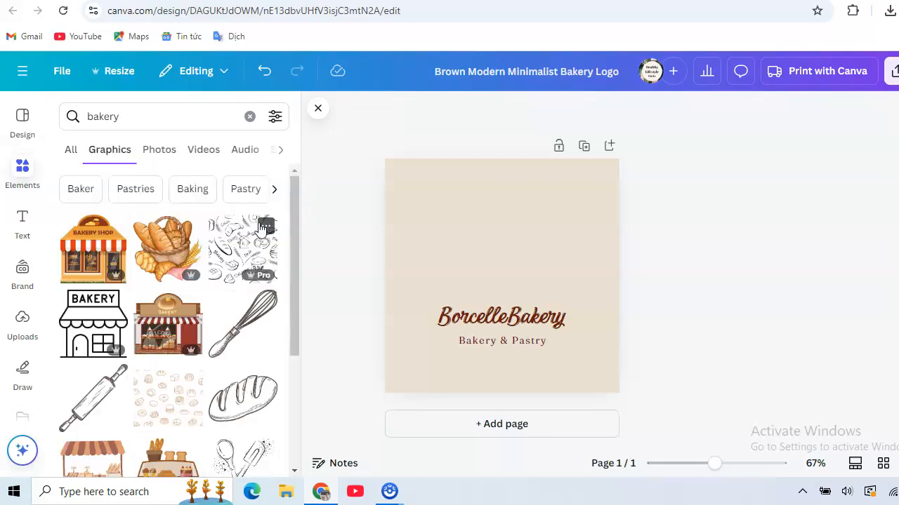
left_click(153, 254)
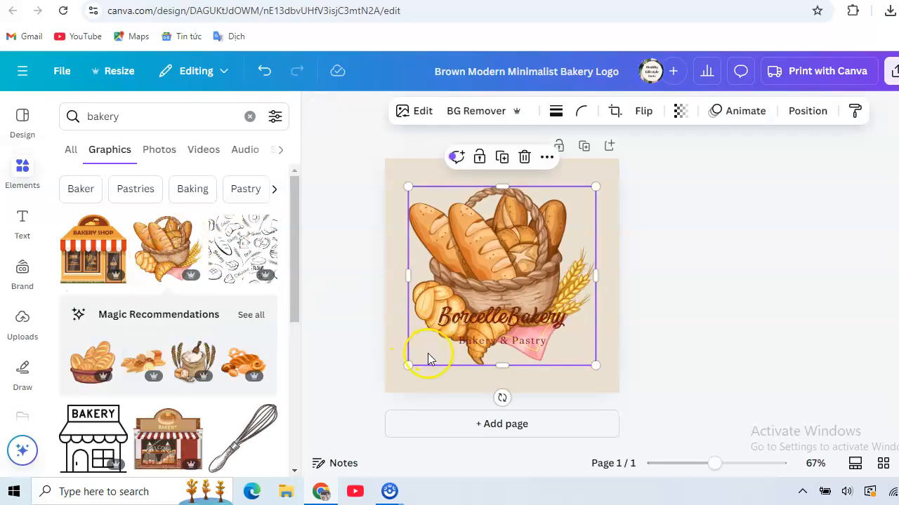
- Shrink the bread basket graphic and place it in the upper left of the logo, above the BorcelleBakery text
left_click_drag(408, 362, 515, 273)
left_click_drag(550, 228, 464, 228)
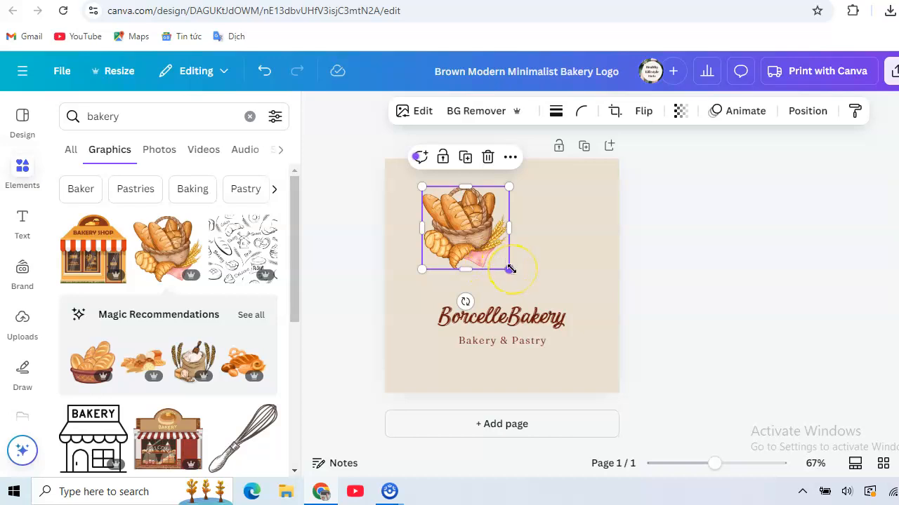
left_click_drag(510, 267, 507, 264)
left_click_drag(460, 227, 450, 223)
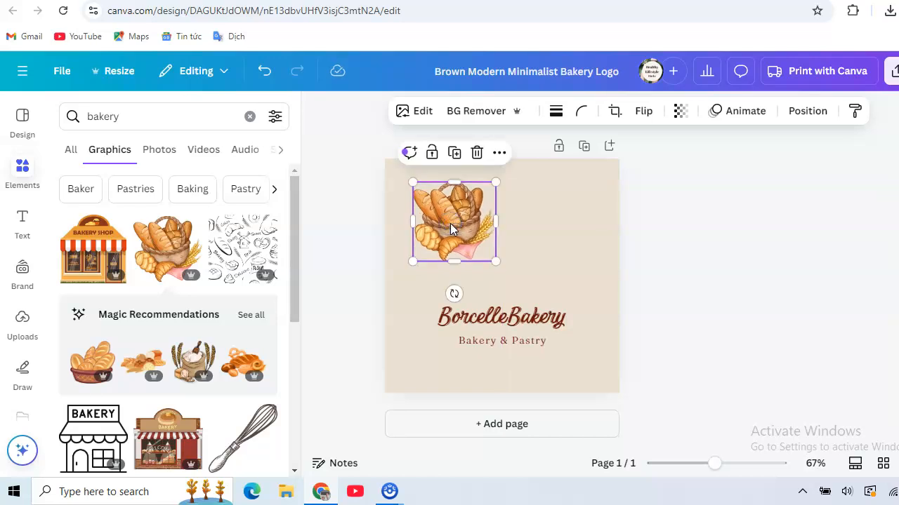
- Search the graphics for "pastry"
left_click(124, 117)
left_click(125, 120)
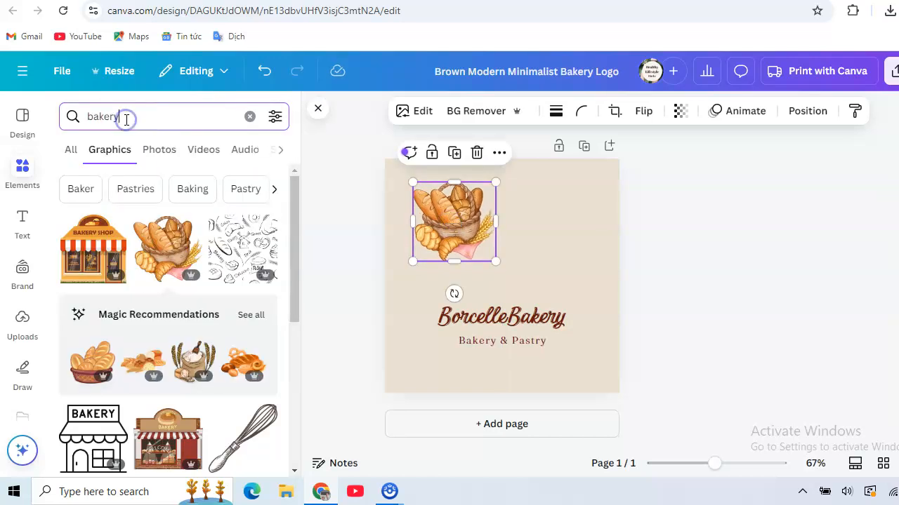
double_click(125, 119)
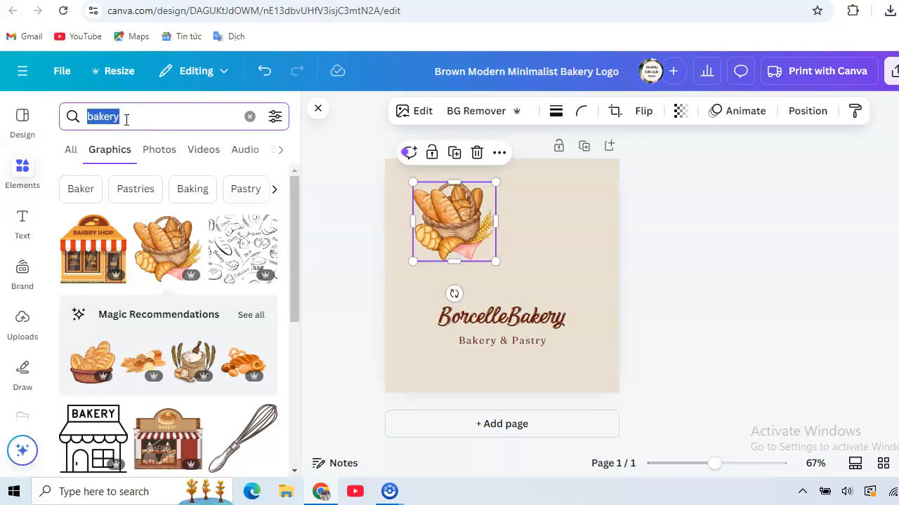
type("pastr")
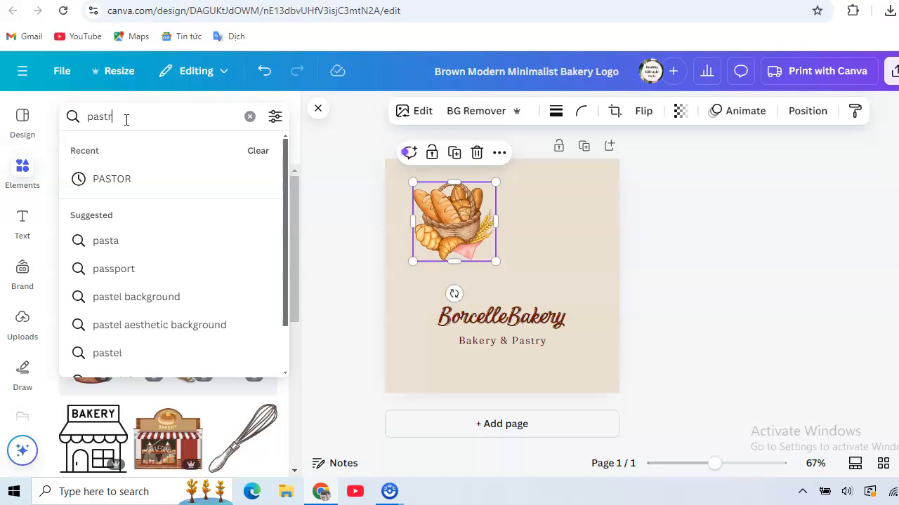
type("y")
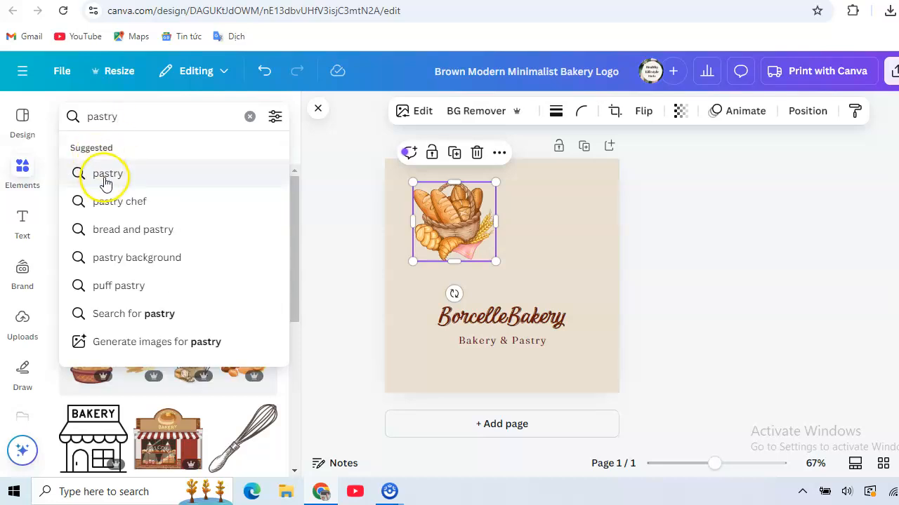
left_click(105, 180)
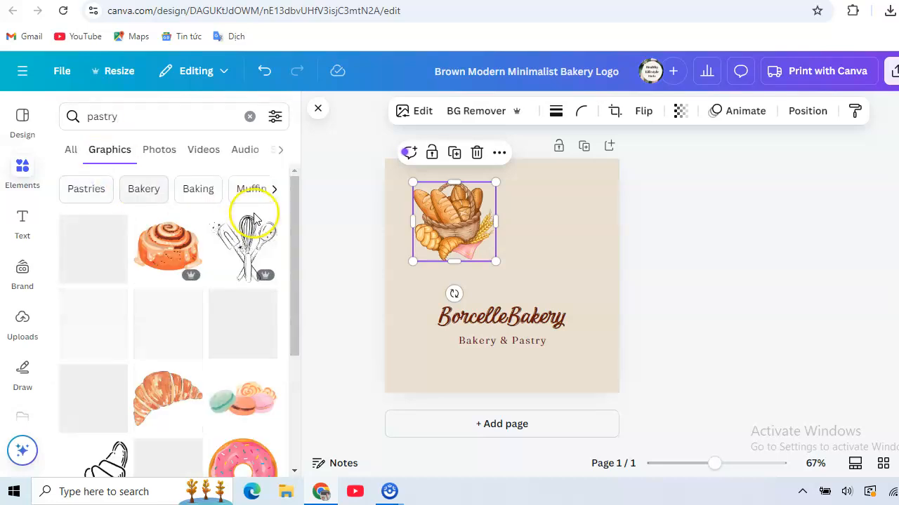
- Add the cherry-topped cheesecake slice, shrink it and place it to the right of the bread basket, above the text
left_click_drag(296, 223, 295, 247)
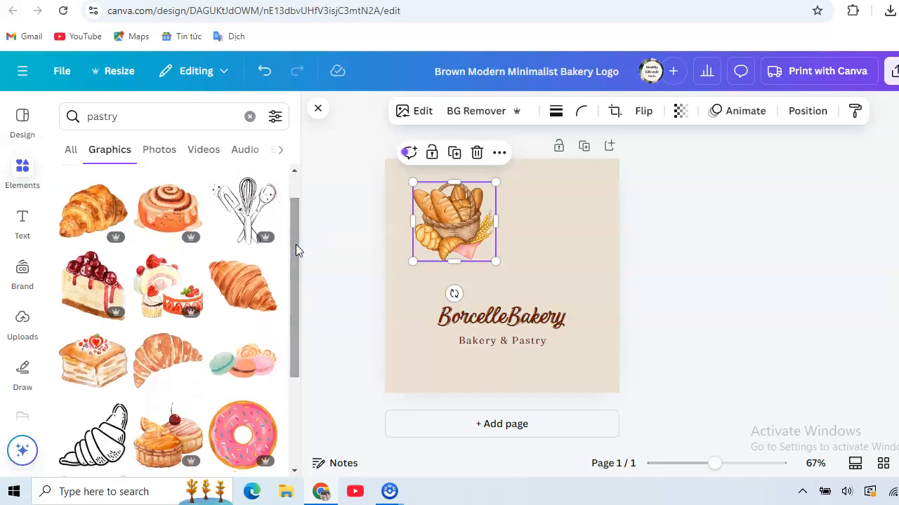
left_click(266, 261)
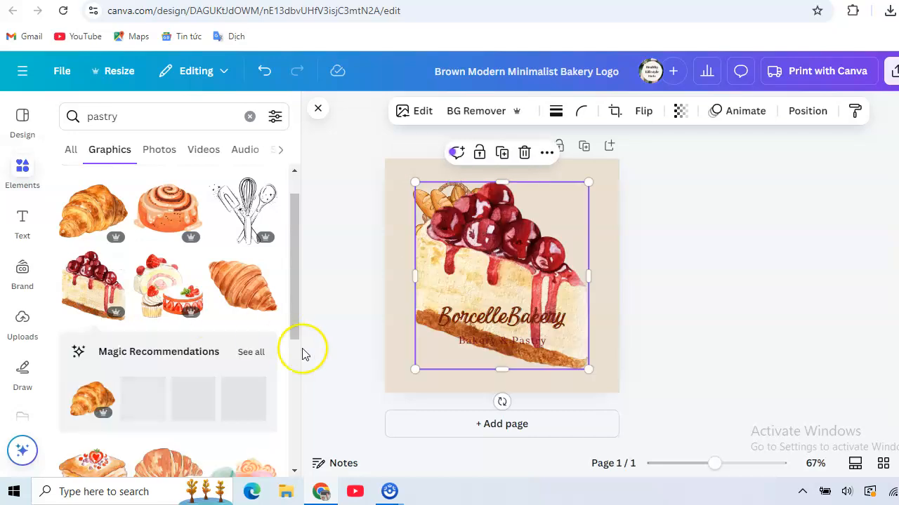
left_click_drag(415, 368, 535, 293)
left_click(587, 273)
left_click_drag(588, 272, 602, 288)
left_click_drag(563, 247, 555, 249)
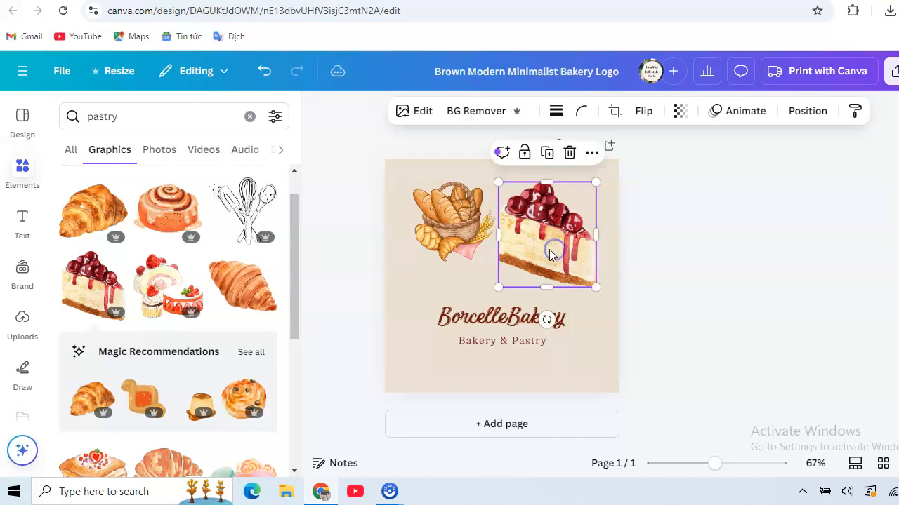
left_click(351, 267)
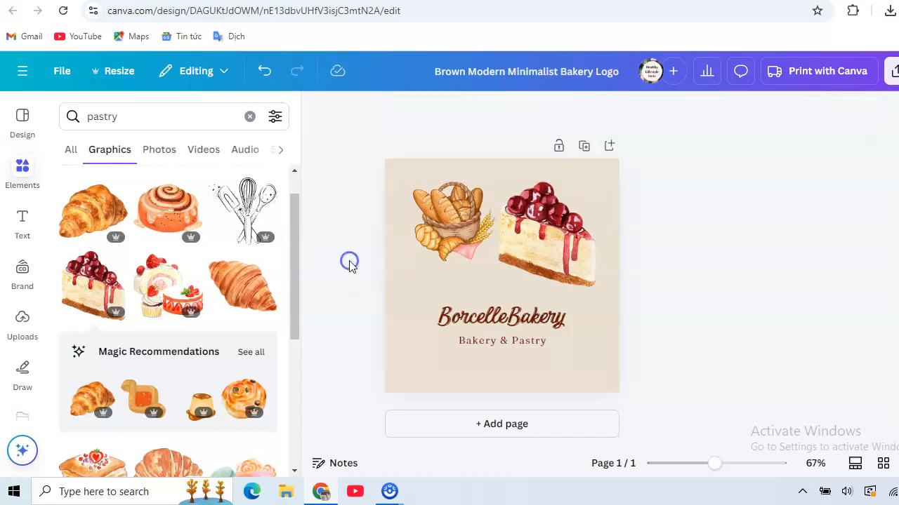
- Change the BorcelleBakery title to "SaraBakery"
left_click(505, 317)
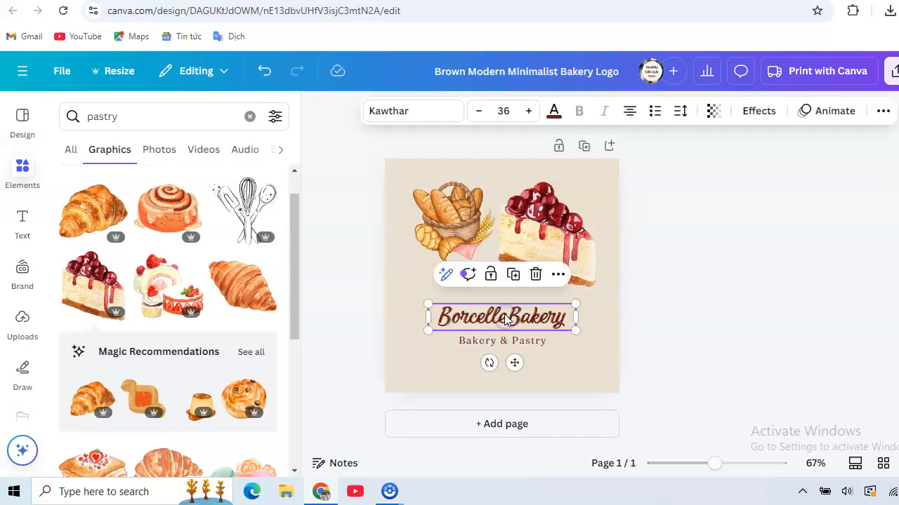
double_click(505, 313)
left_click(505, 314)
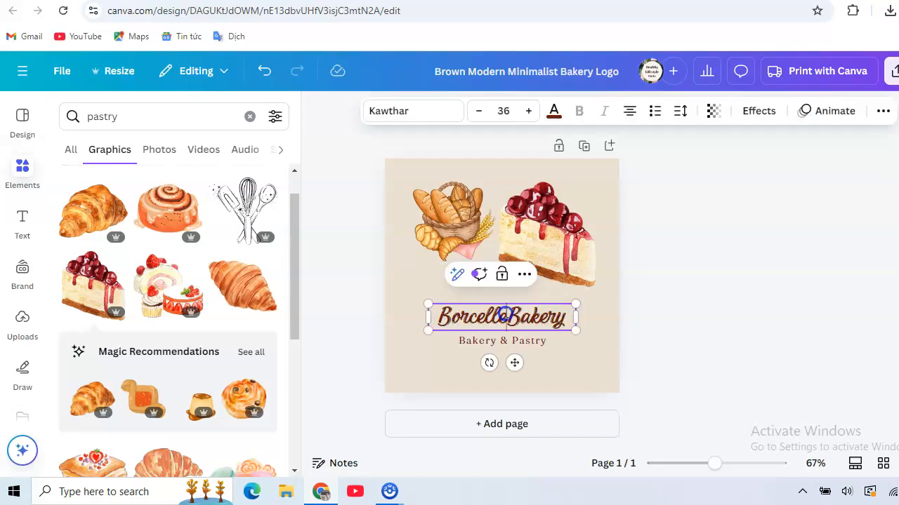
left_click_drag(505, 313, 442, 320)
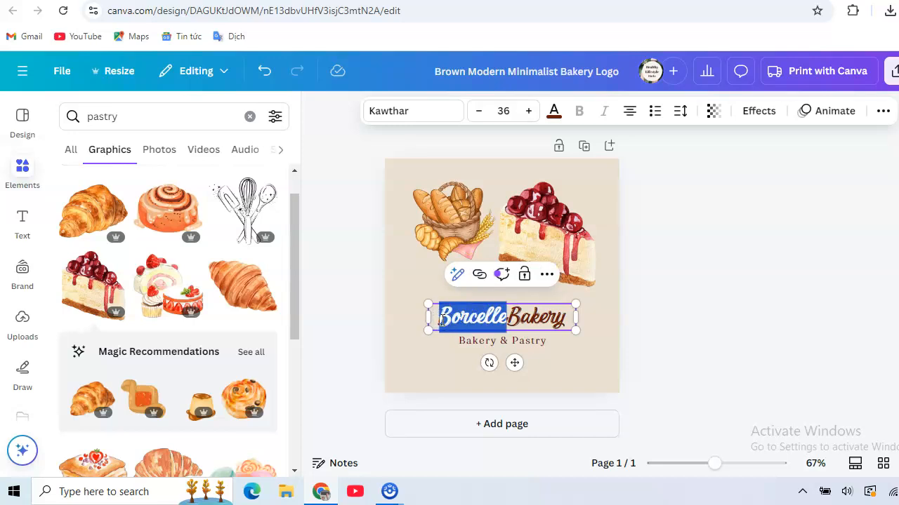
type("Sara")
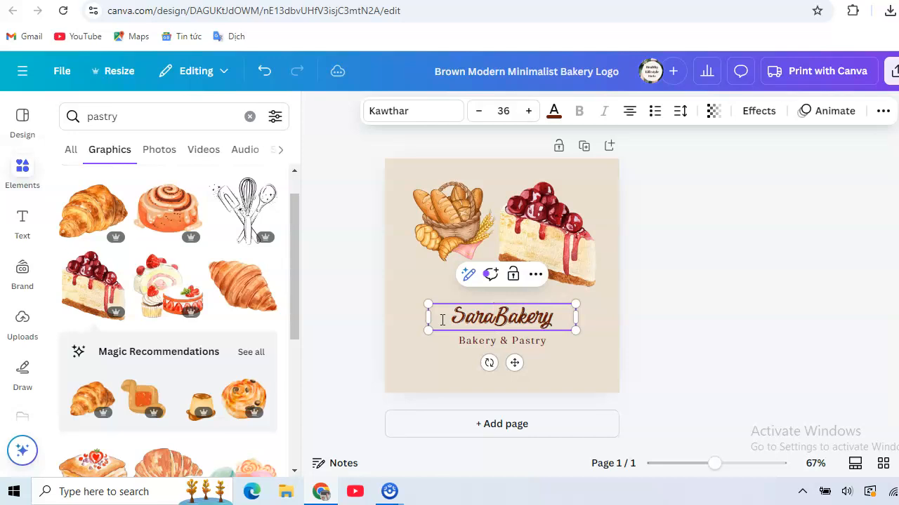
left_click(351, 268)
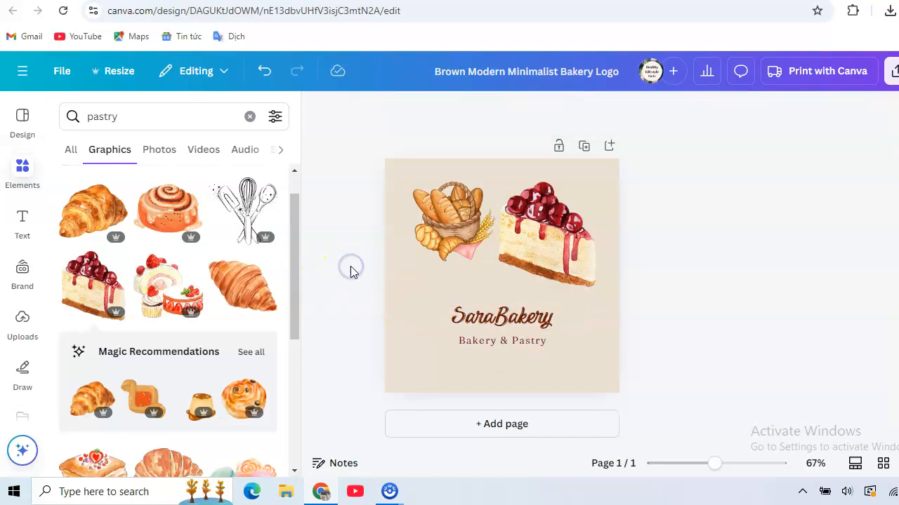
- Look through the photo colors and default colors available for the logo's background
left_click(415, 302)
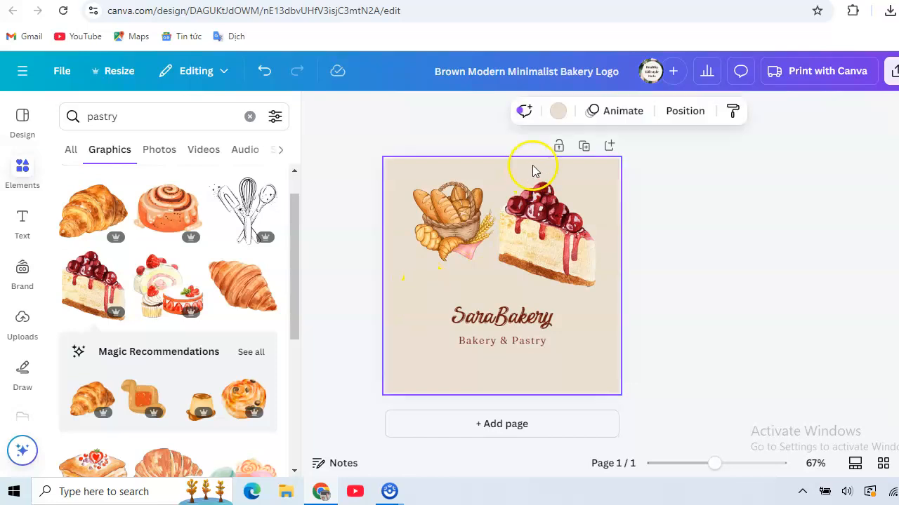
left_click(556, 115)
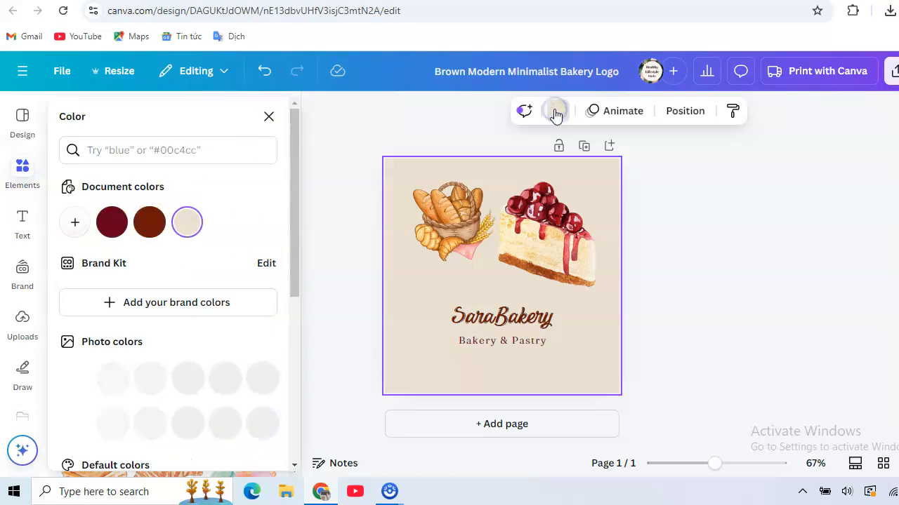
left_click_drag(296, 155, 298, 199)
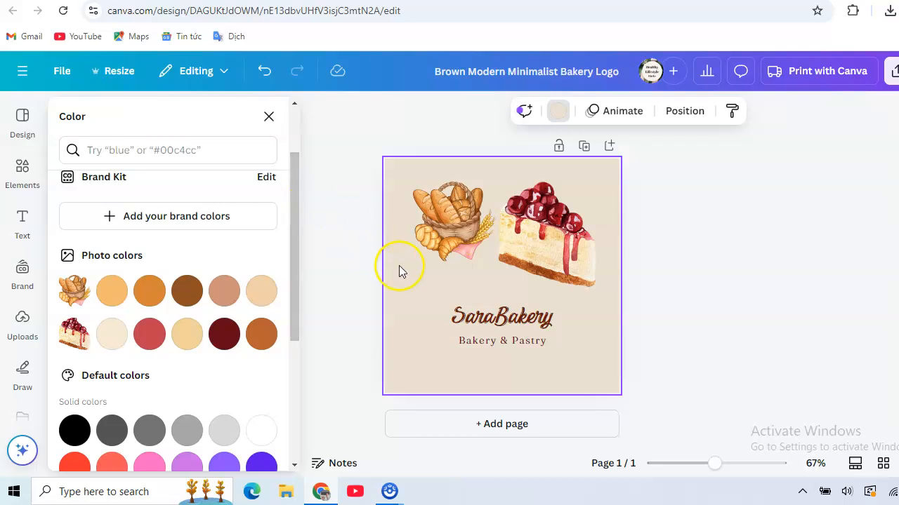
left_click_drag(294, 282, 297, 354)
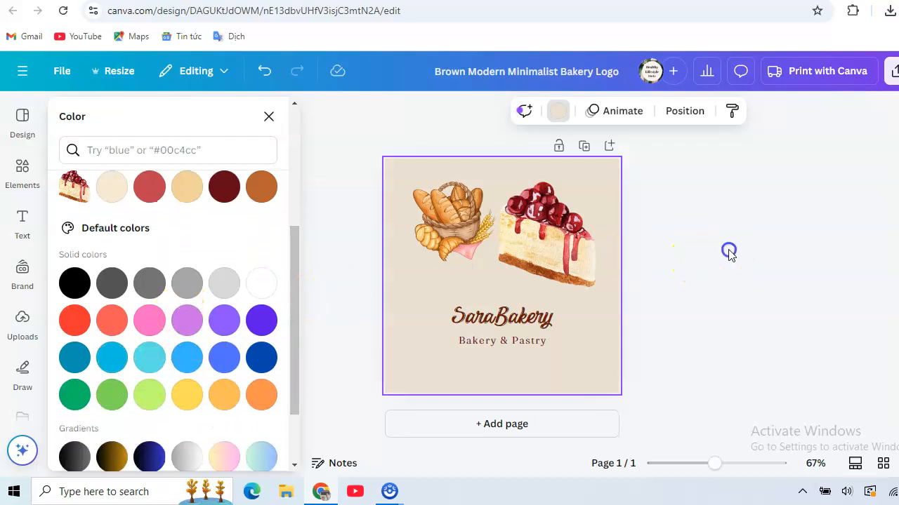
left_click(728, 252)
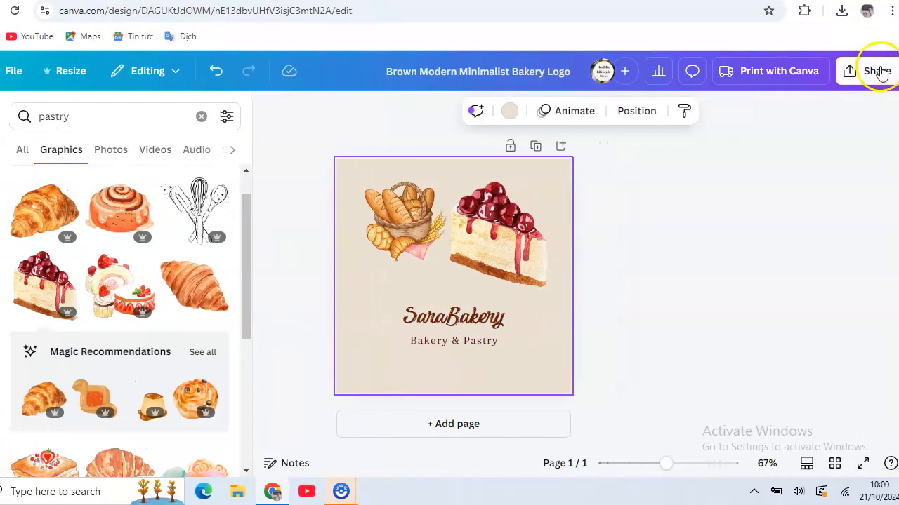
- Open the download options for the logo design
left_click(872, 73)
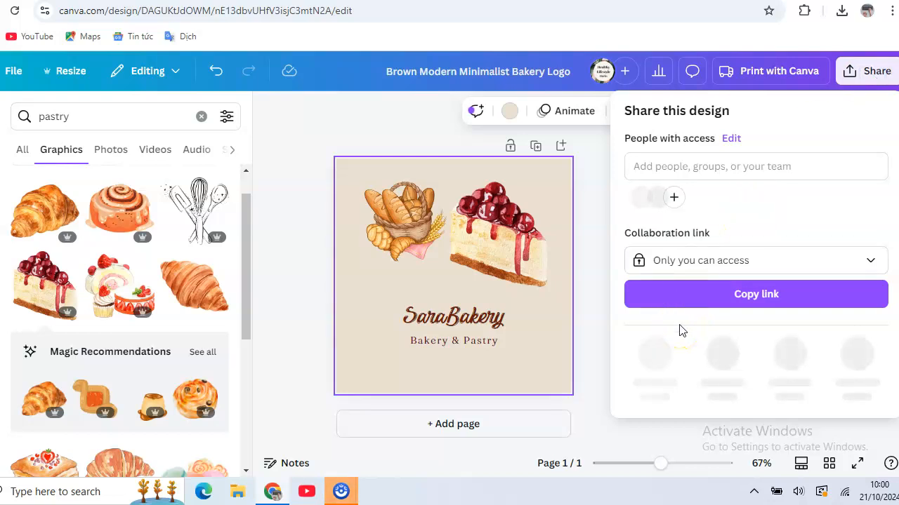
left_click(653, 360)
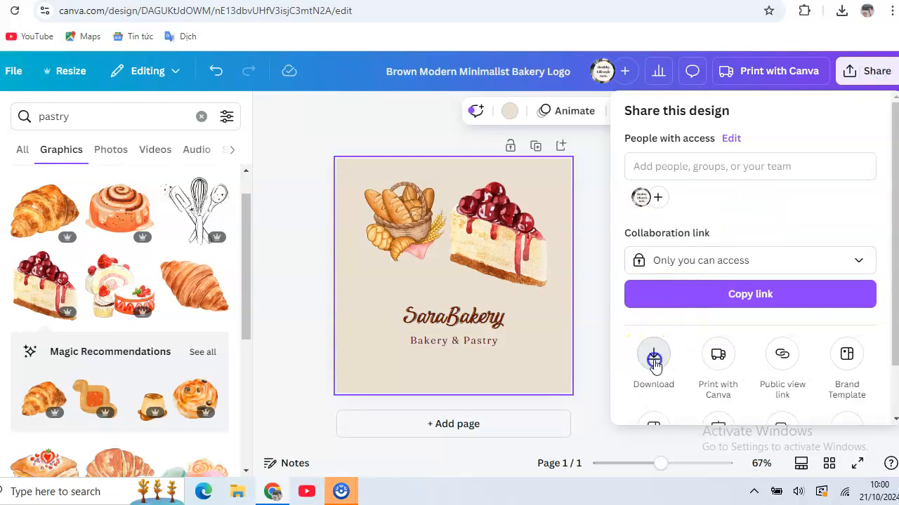